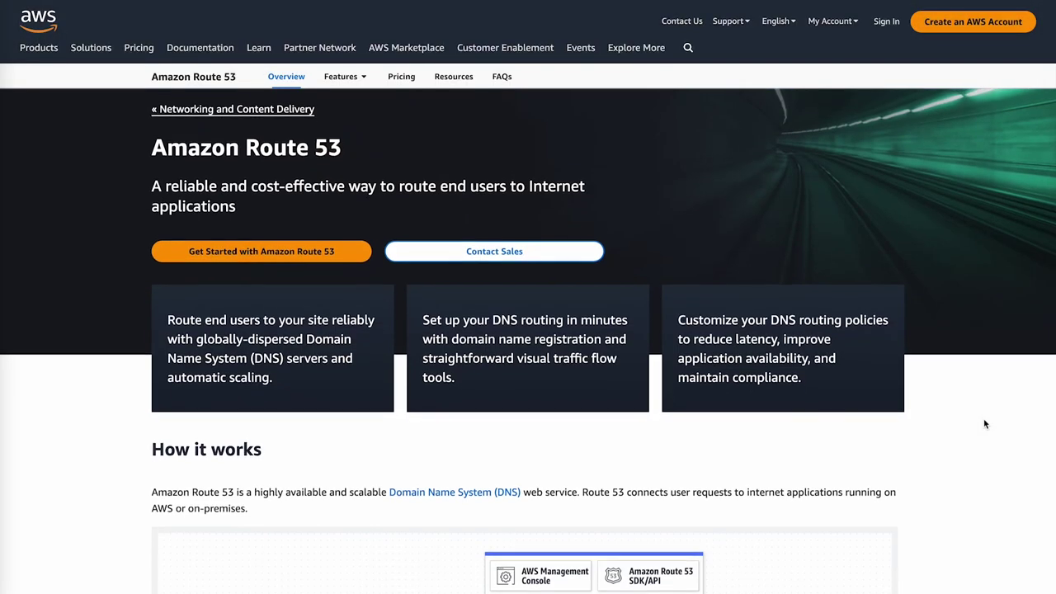
Look over the Amazon Route 53 overview page down to the How it works diagram
scroll(985, 424, down, 1)
scroll(984, 425, down, 2)
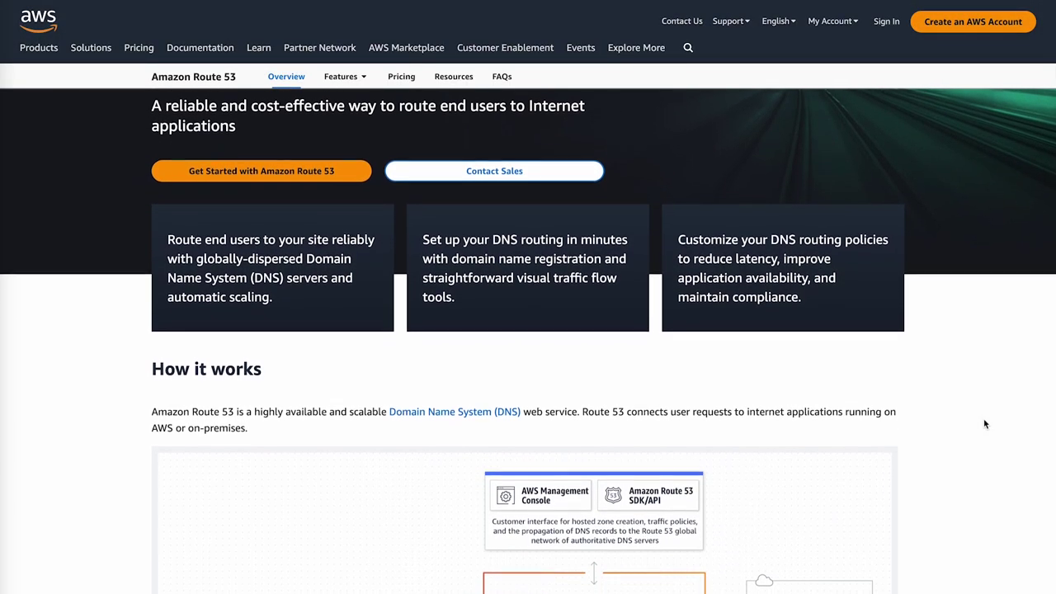
scroll(984, 425, down, 2)
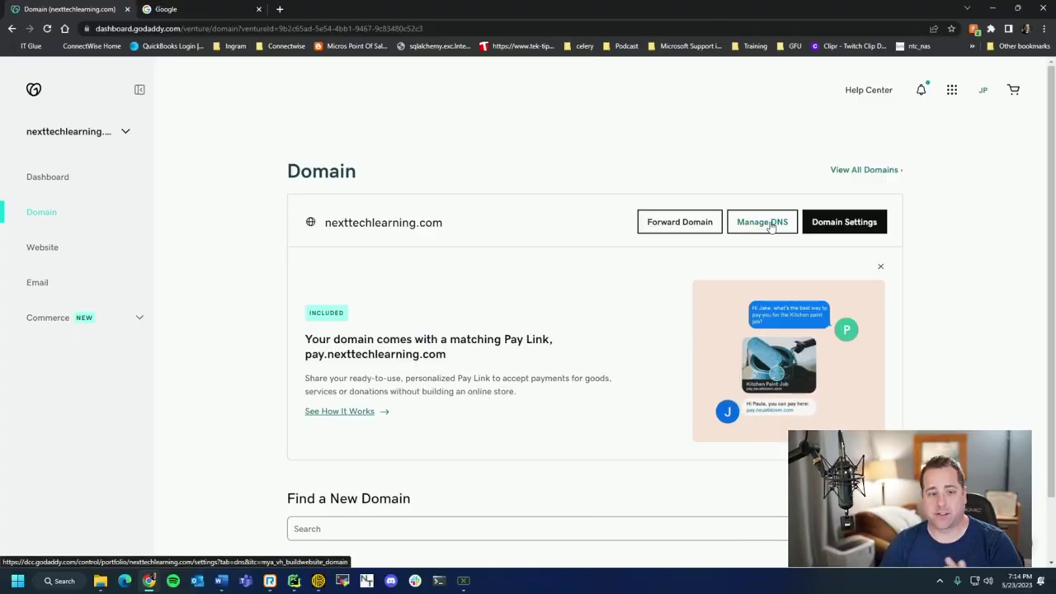
Open the DNS management page of nexttechlearning.com and review its existing DNS records
click(766, 223)
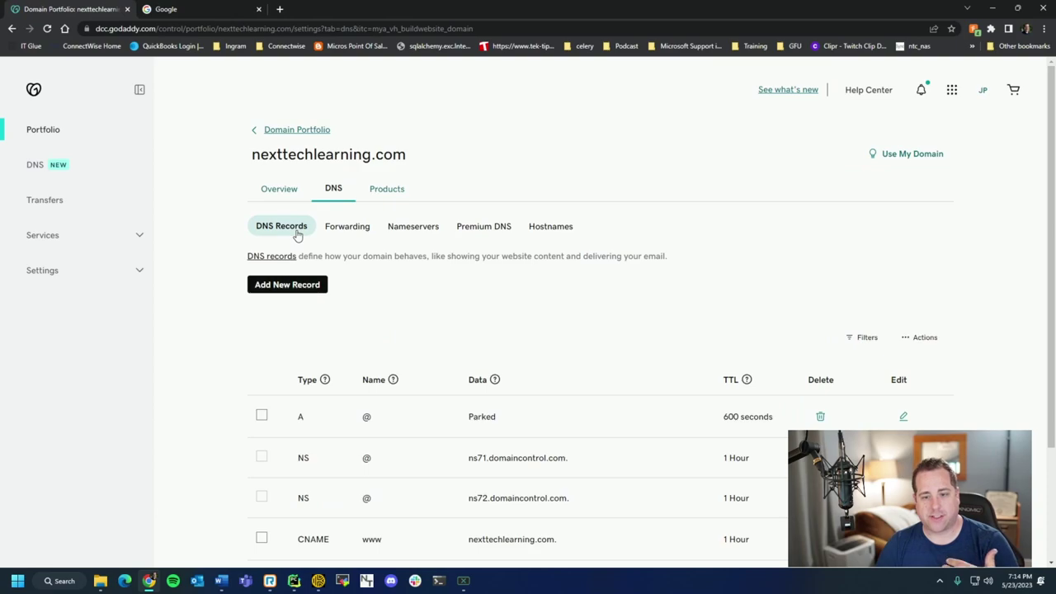
scroll(297, 236, down, 2)
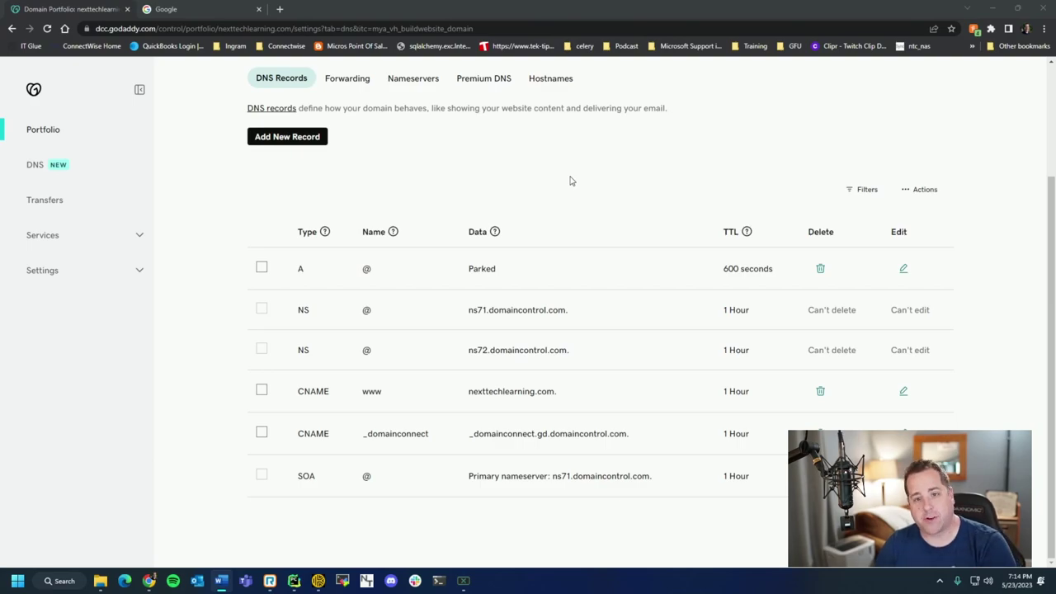
scroll(275, 191, up, 1)
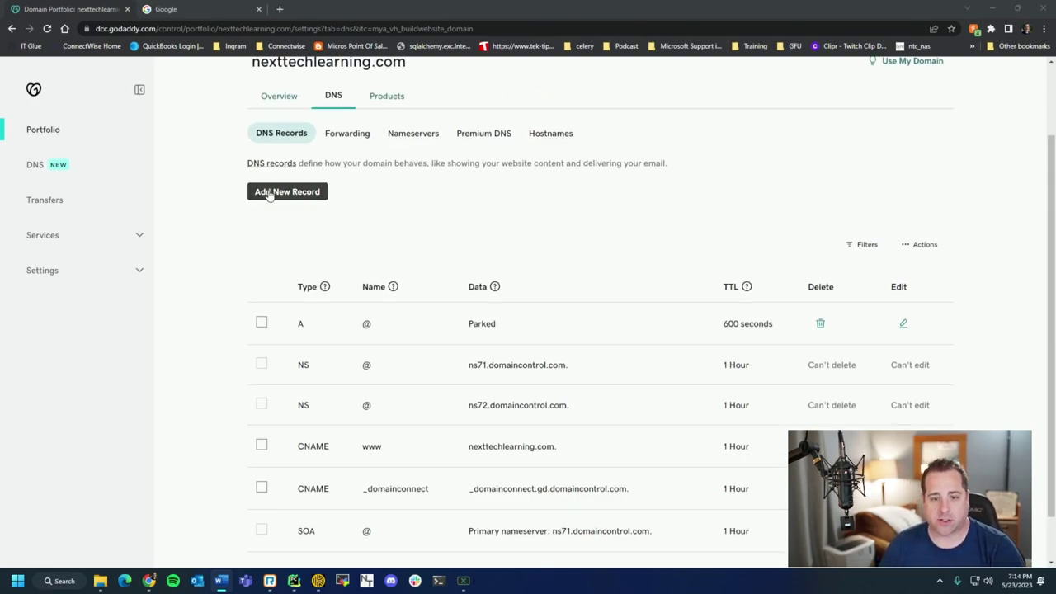
Start a new DNS record of type MX with the name @
click(269, 192)
click(349, 266)
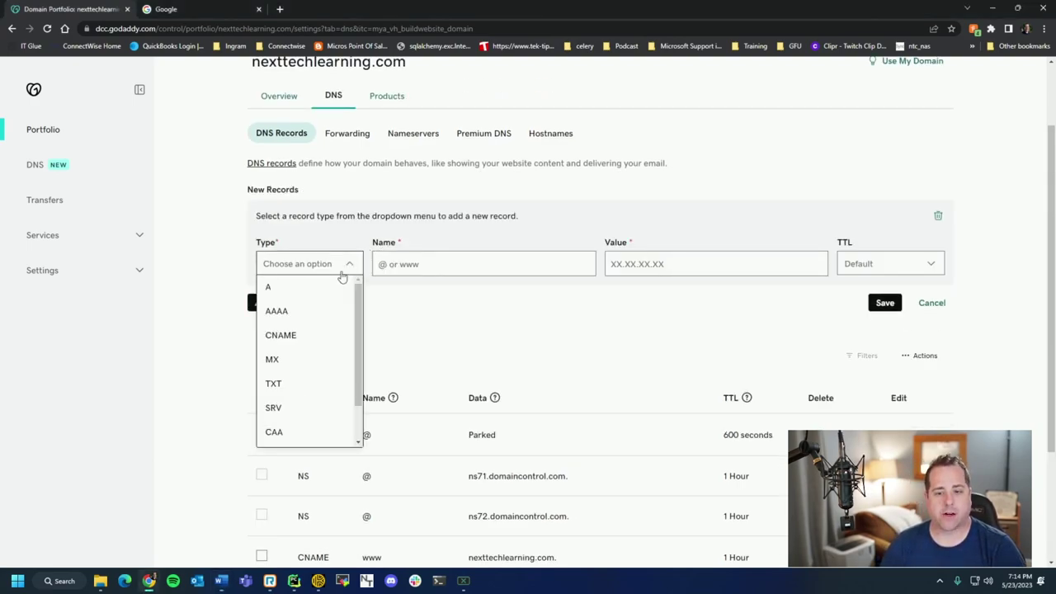
click(303, 358)
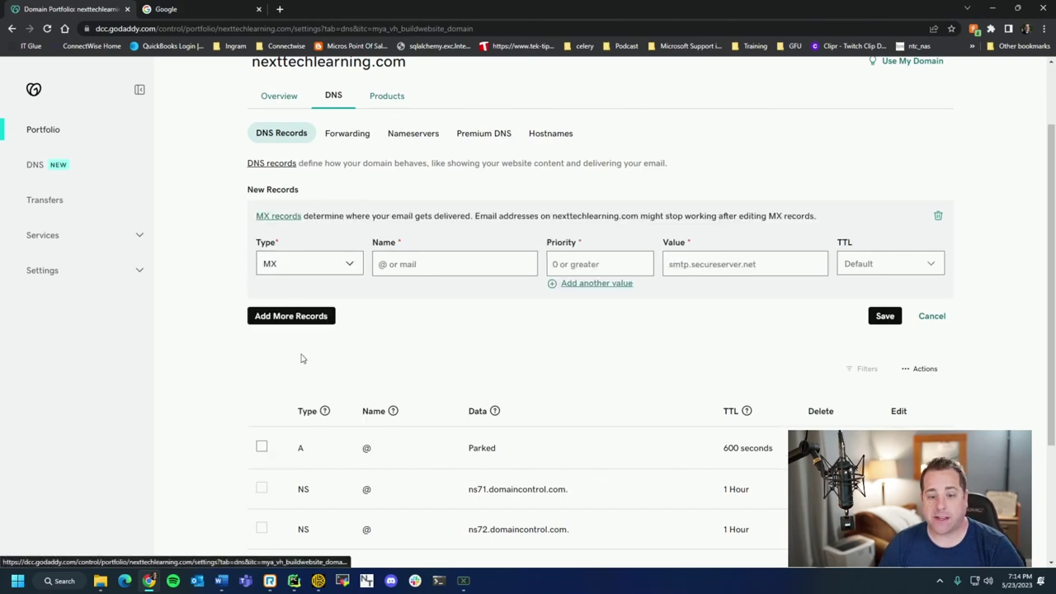
click(427, 263)
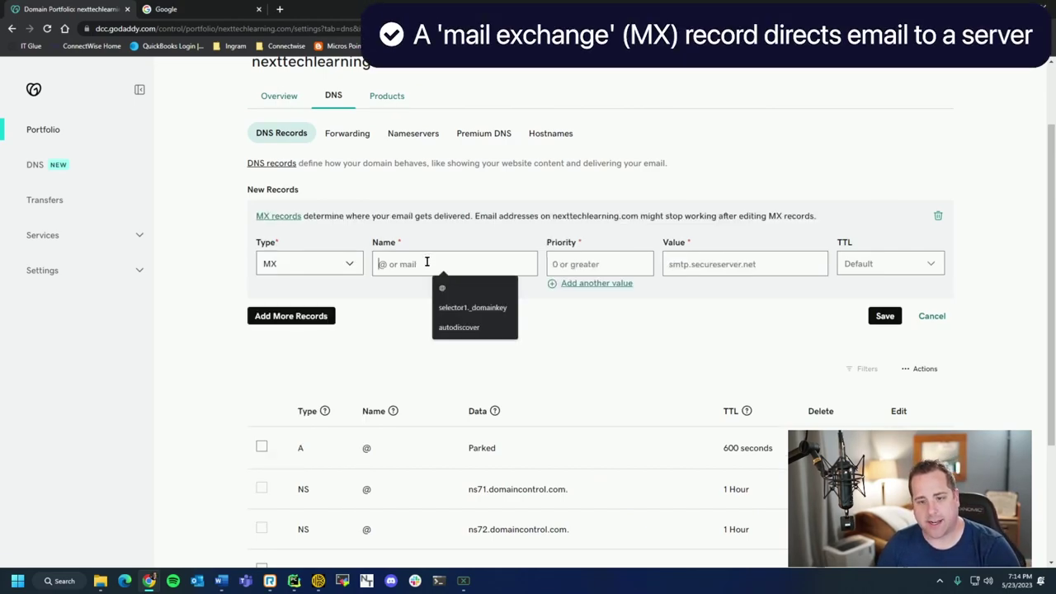
click(463, 289)
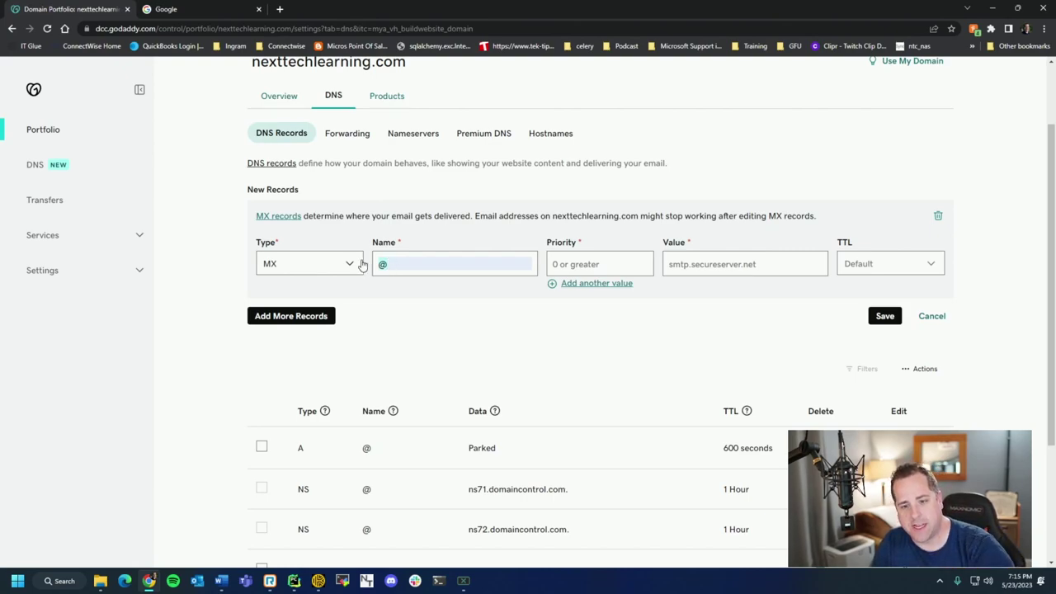
Try test as the new MX record's name and set it back to @
text(test)
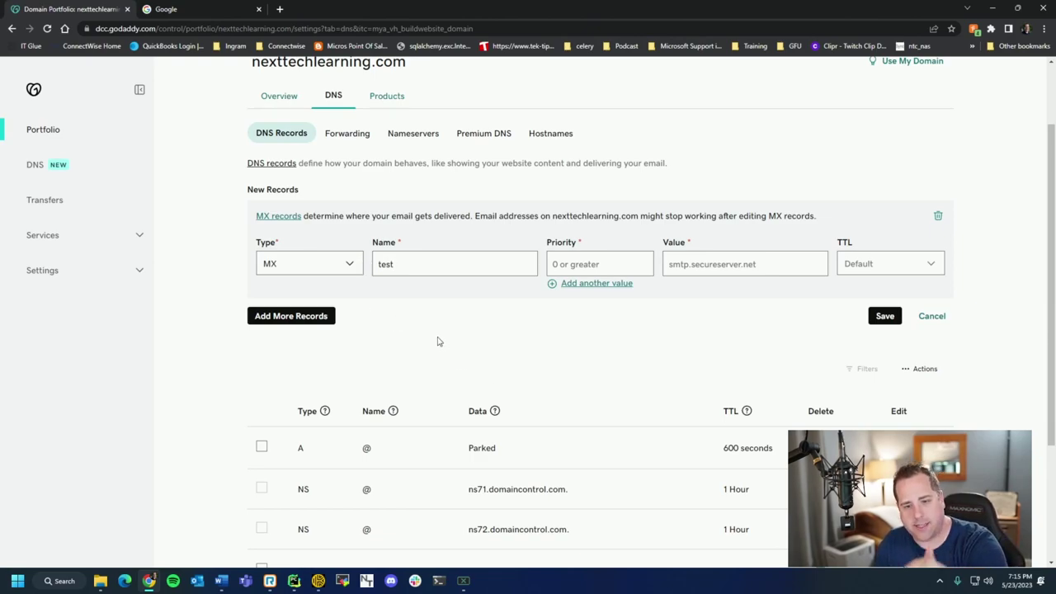
double_click(408, 262)
text(@)
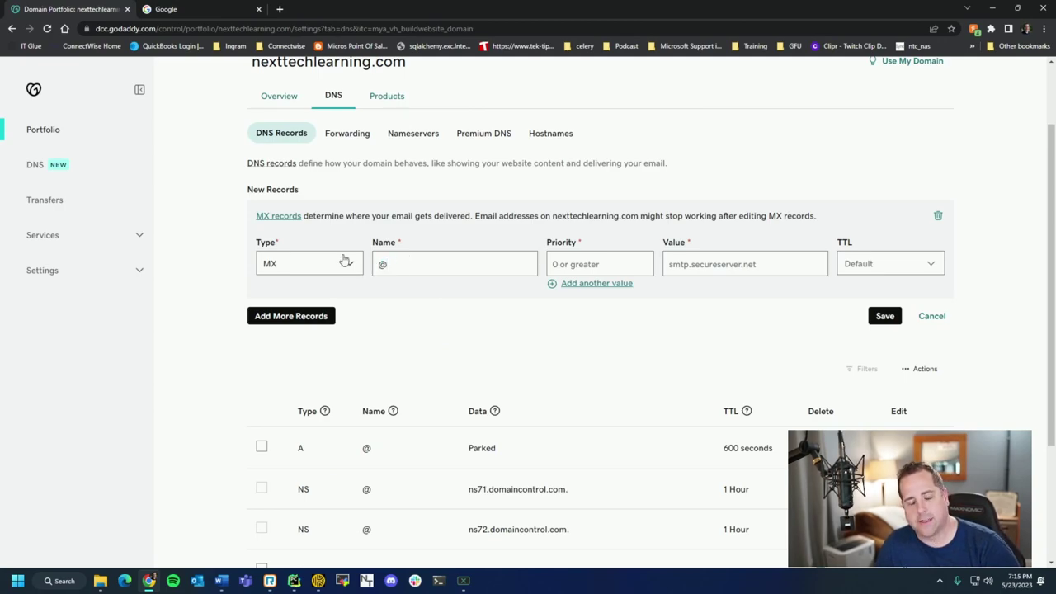
Set the MX record's priority to 1 and its value to smtp.secure, and save the record
click(582, 264)
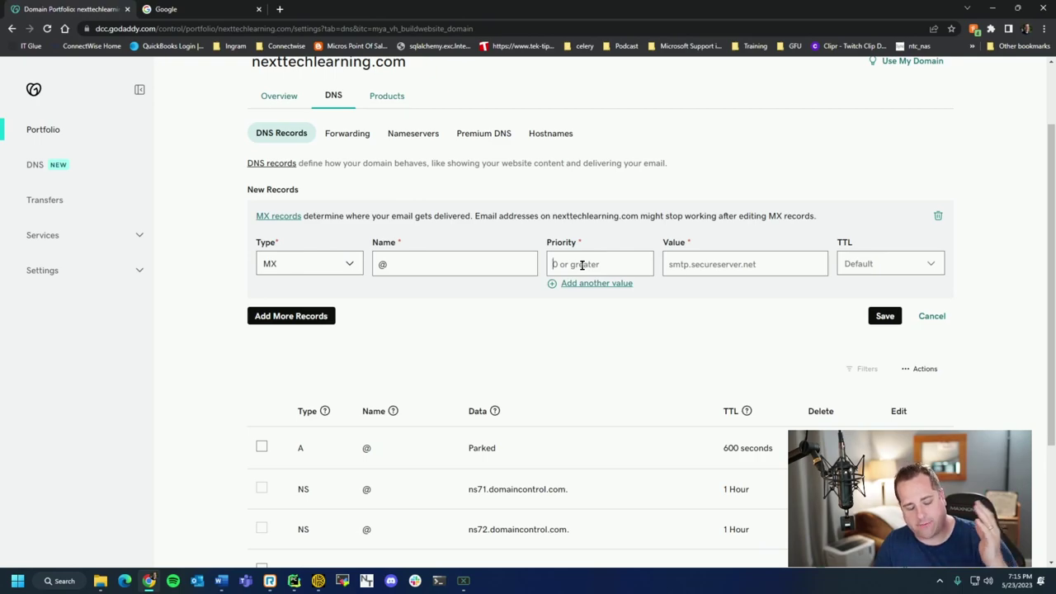
text(1)
click(692, 264)
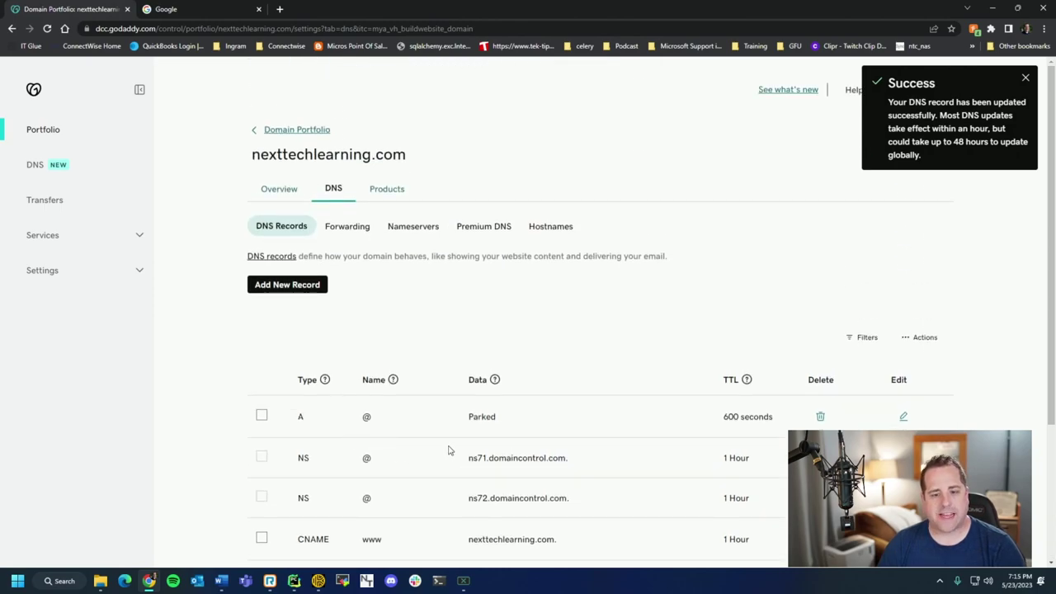
Start a new TXT record named @ with the value v=spf1 include:spf.protection.outlook.com -all
click(289, 285)
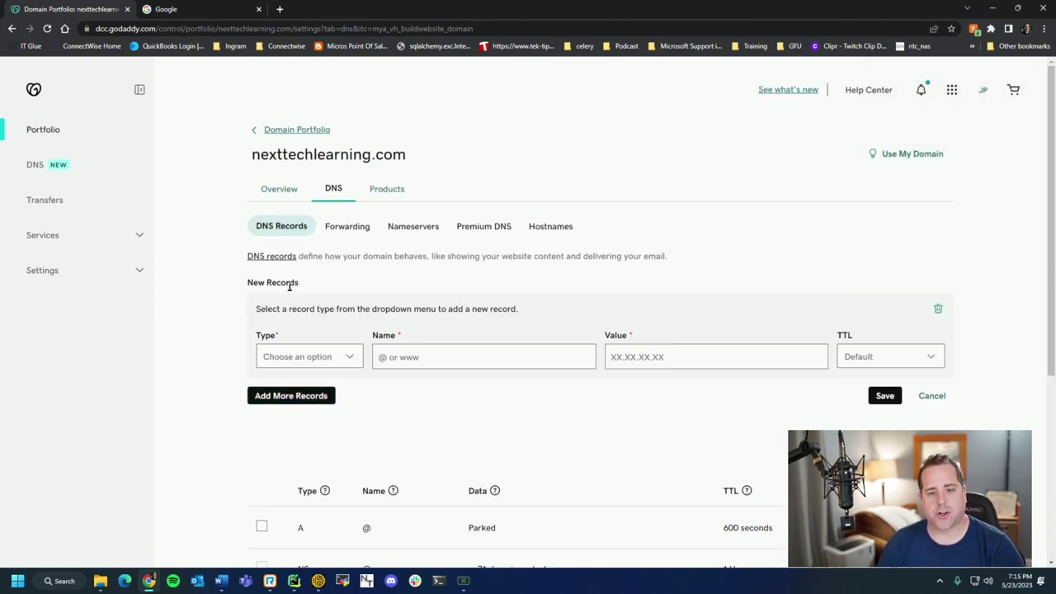
click(312, 356)
click(306, 288)
click(410, 355)
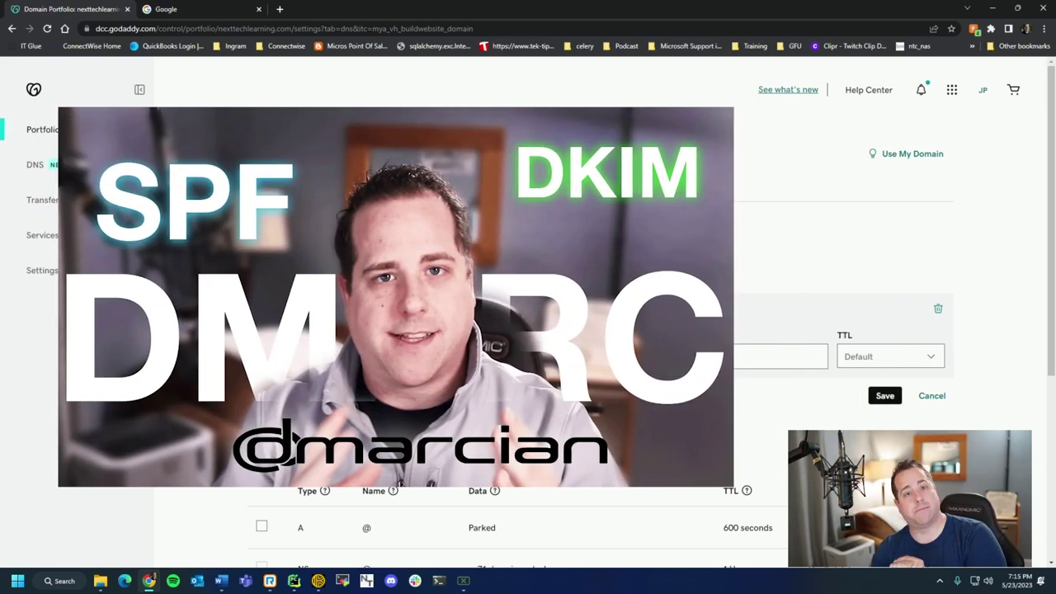
click(409, 355)
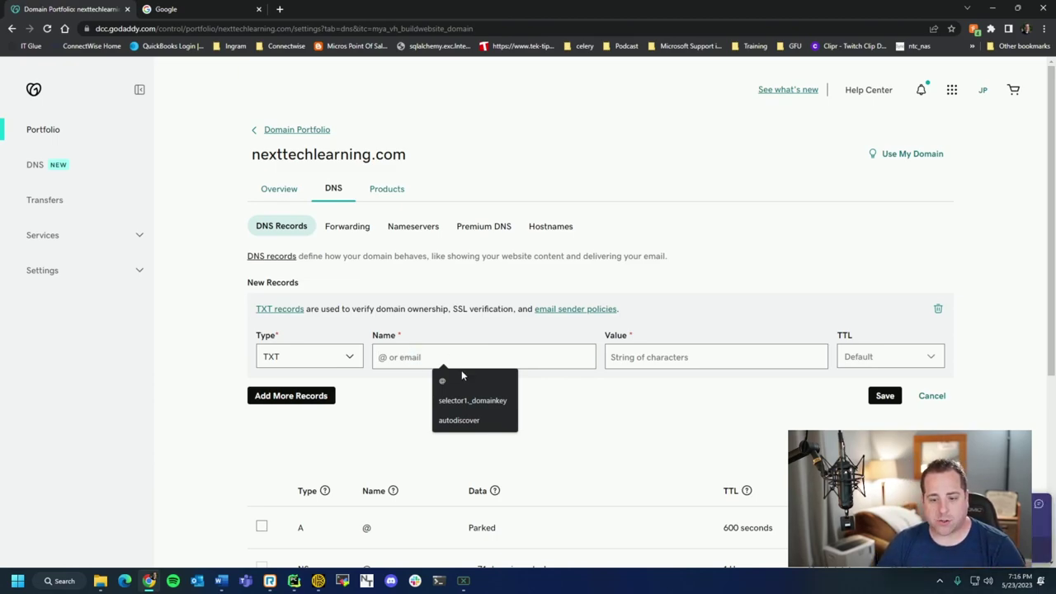
click(465, 380)
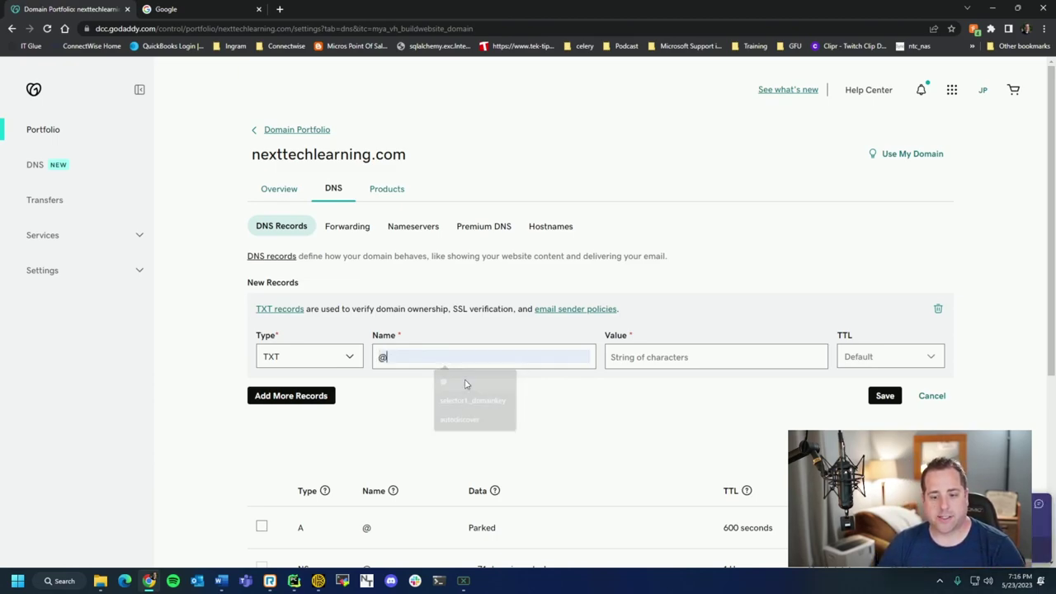
click(688, 356)
click(667, 400)
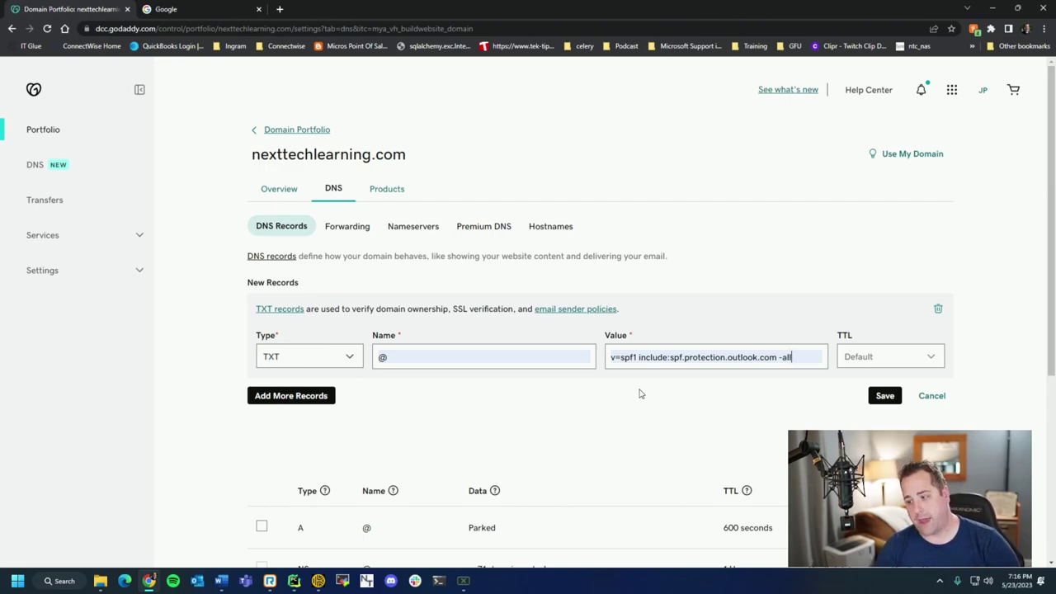
Change the new record's type to A and enter 132.56.25.14 as its value
click(354, 356)
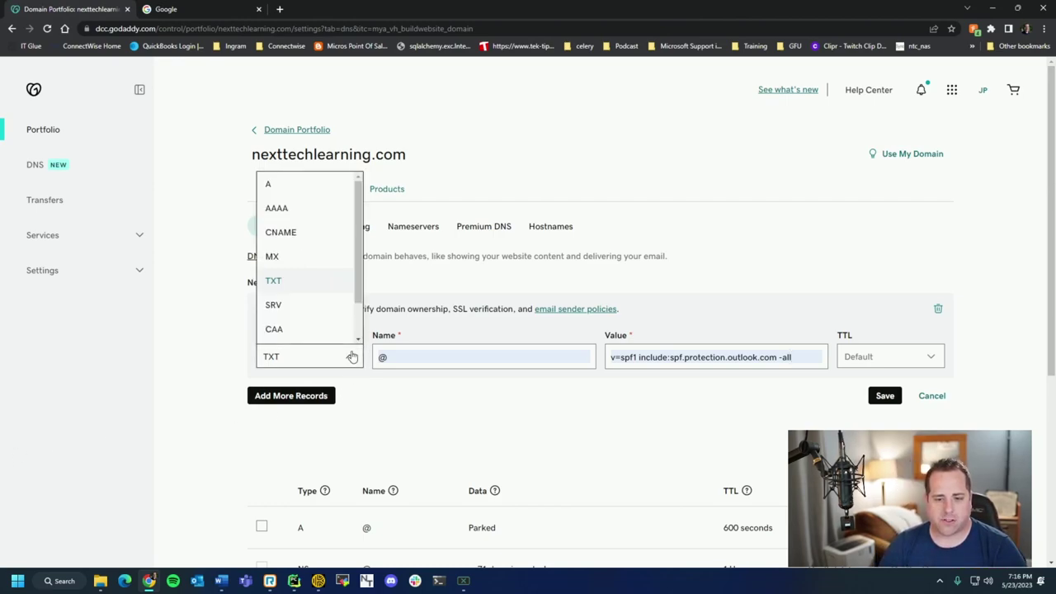
click(330, 189)
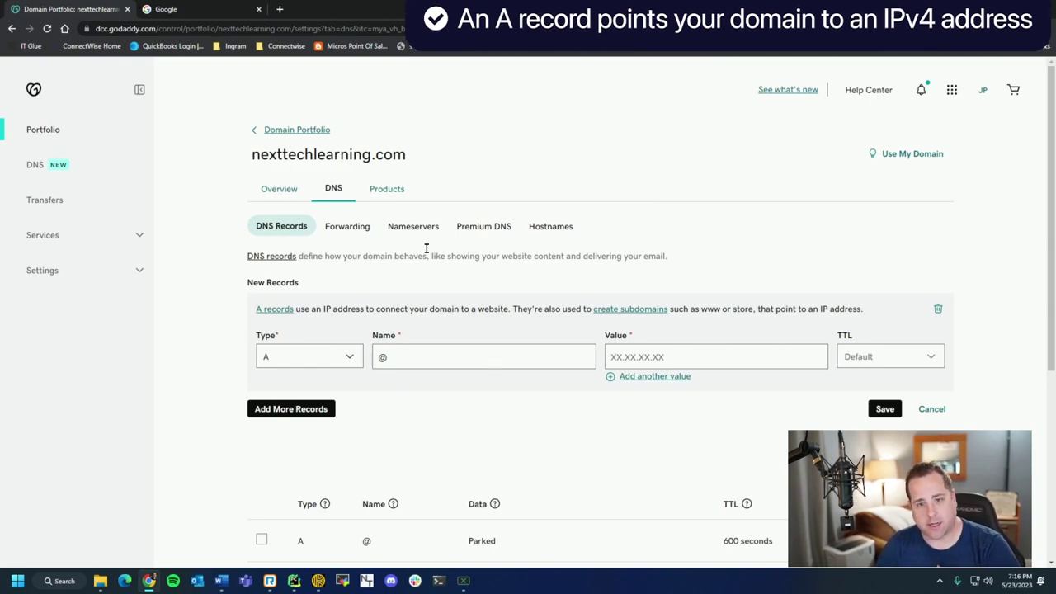
double_click(333, 156)
click(480, 159)
click(691, 361)
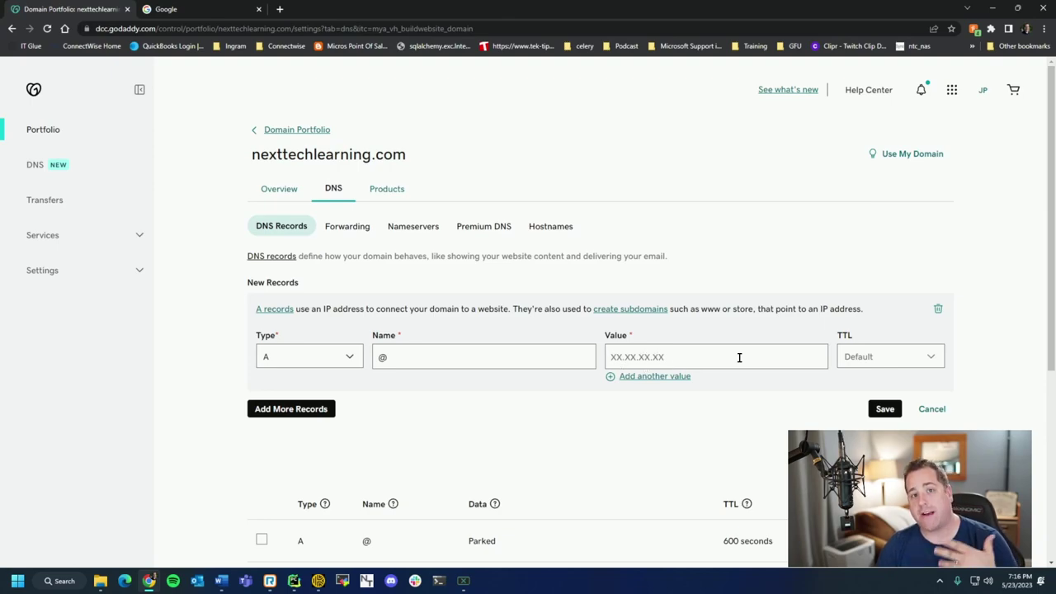
text(132.)
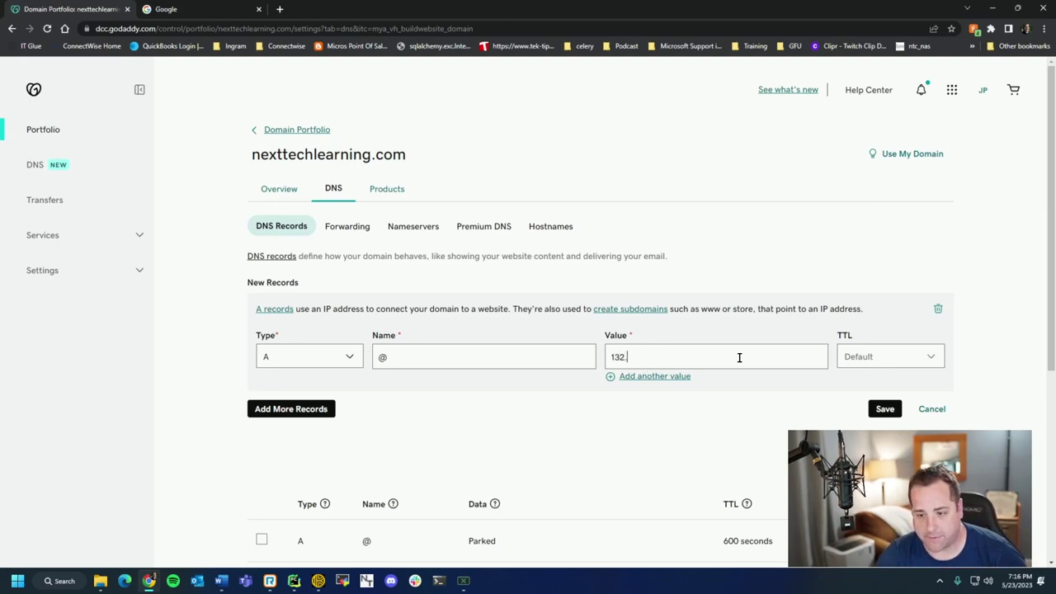
text(56.25.14)
Clear the IP address from the new record and change its type to AAAA
drag(719, 358, 625, 369)
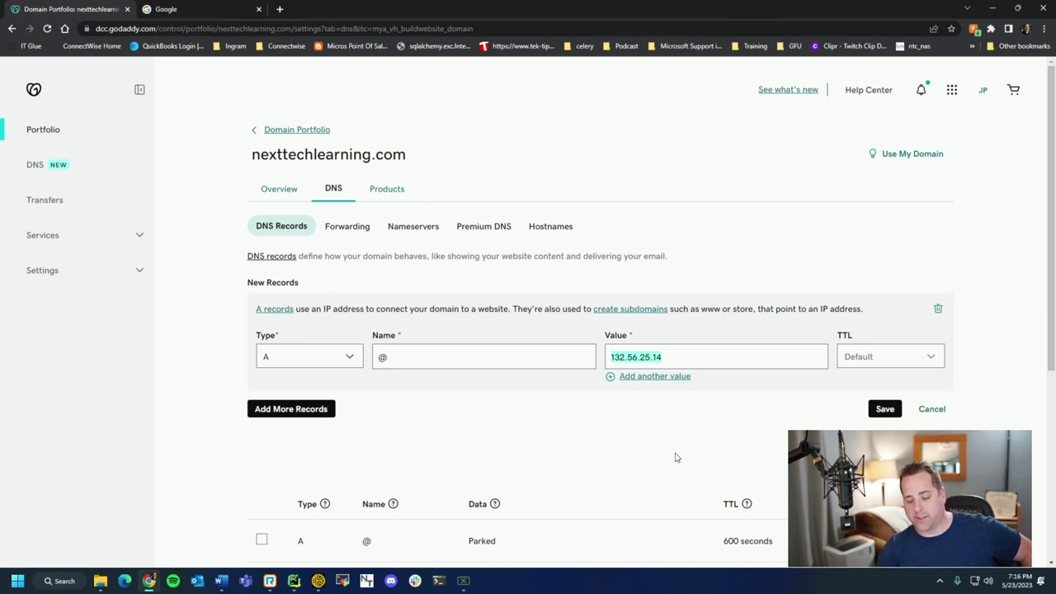
key(BackSpace)
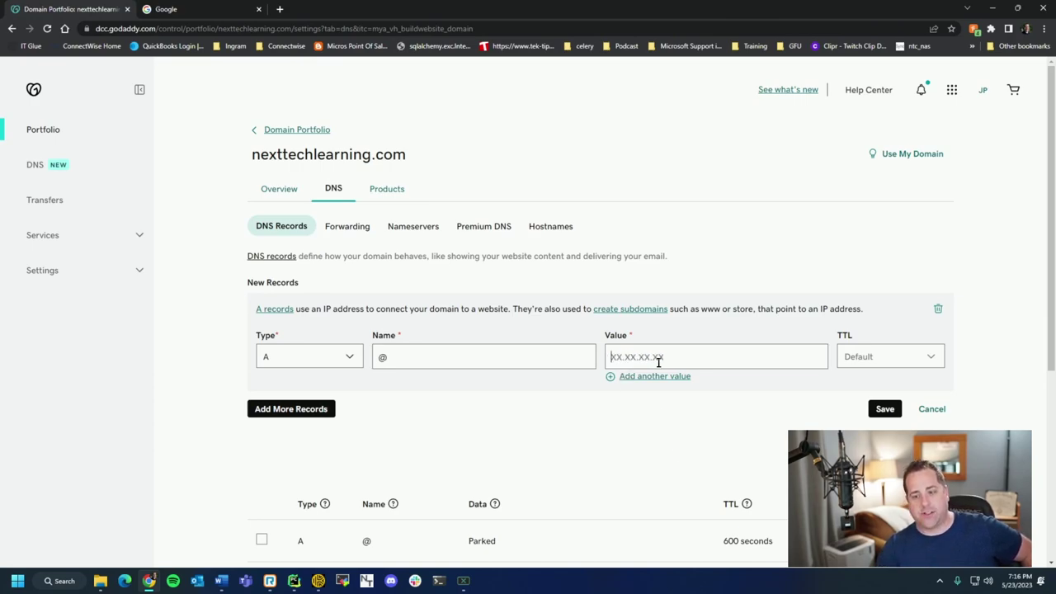
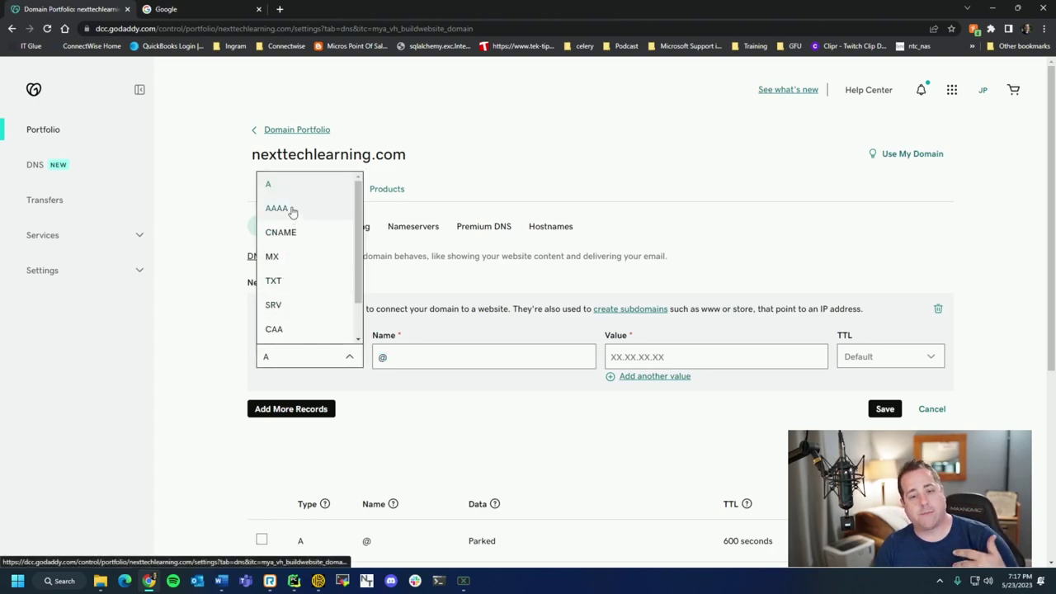
click(292, 212)
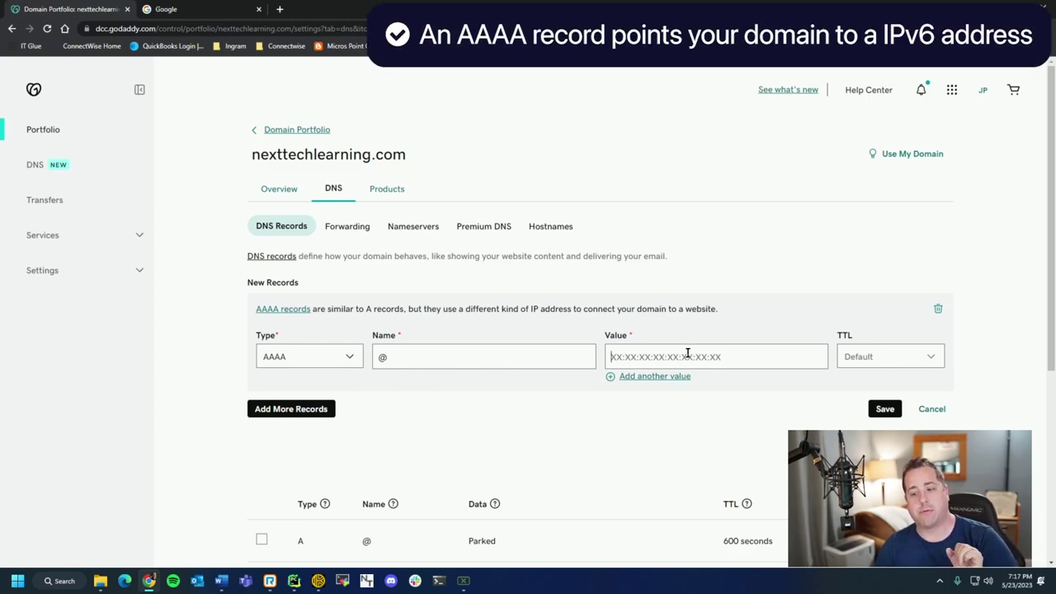
click(747, 356)
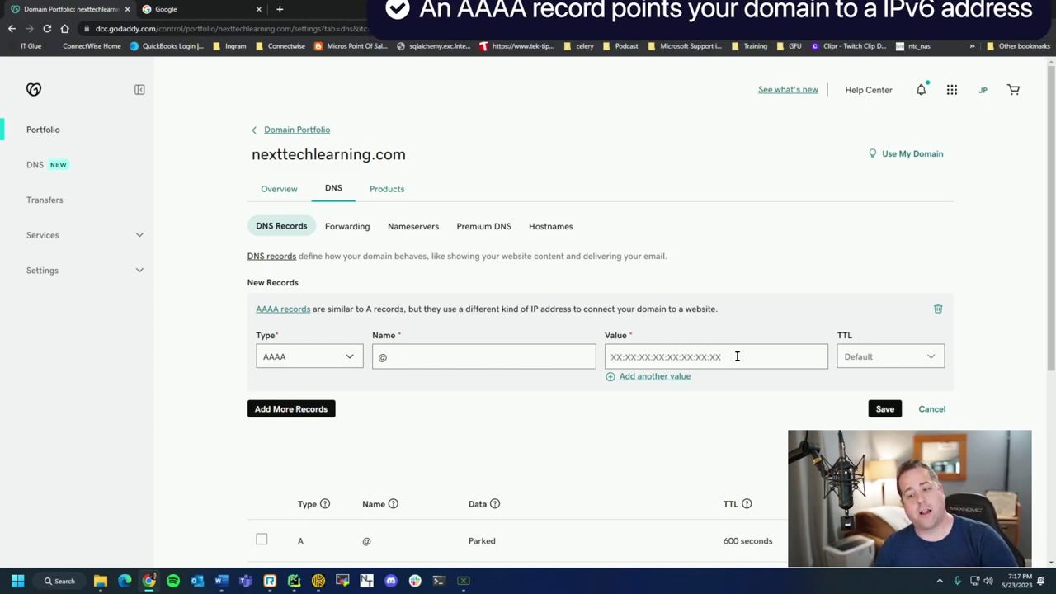
Examine the remaining record types available for a new record and compare them with the domain's existing DNS records
click(345, 364)
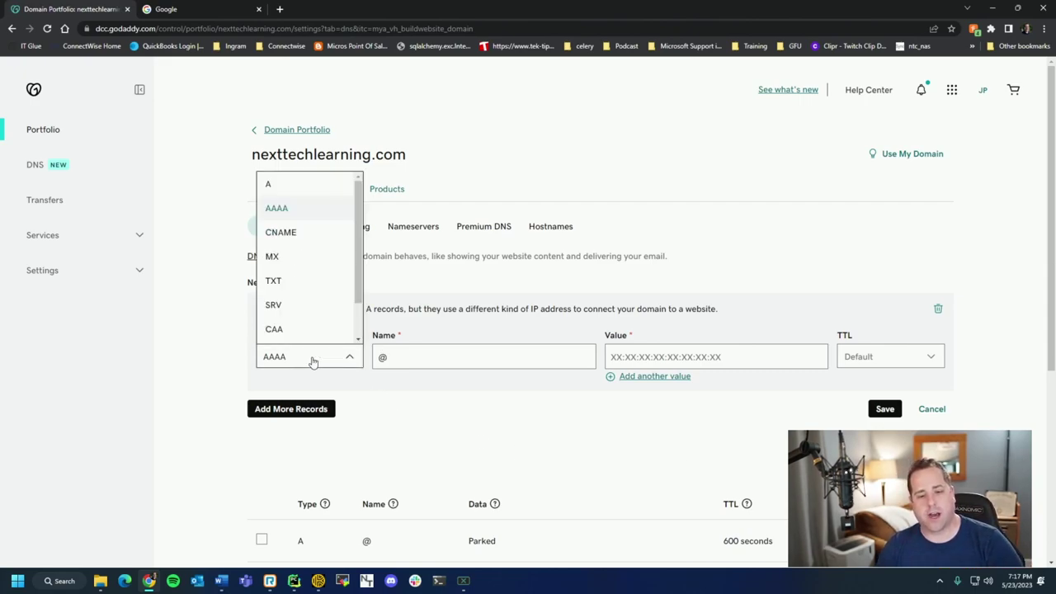
scroll(307, 285, down, 1)
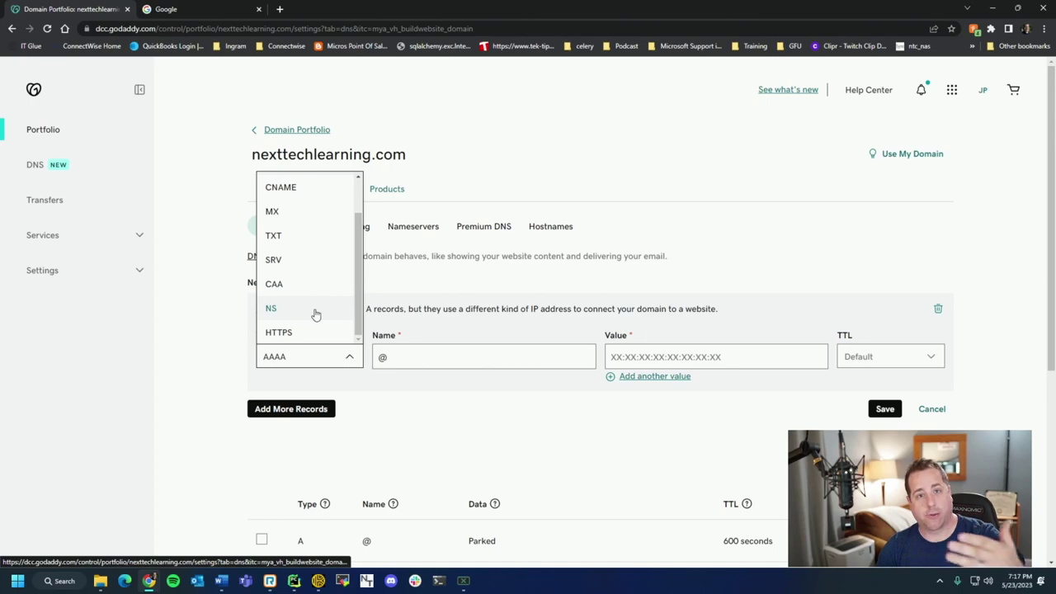
click(481, 464)
scroll(482, 464, down, 3)
scroll(355, 480, down, 1)
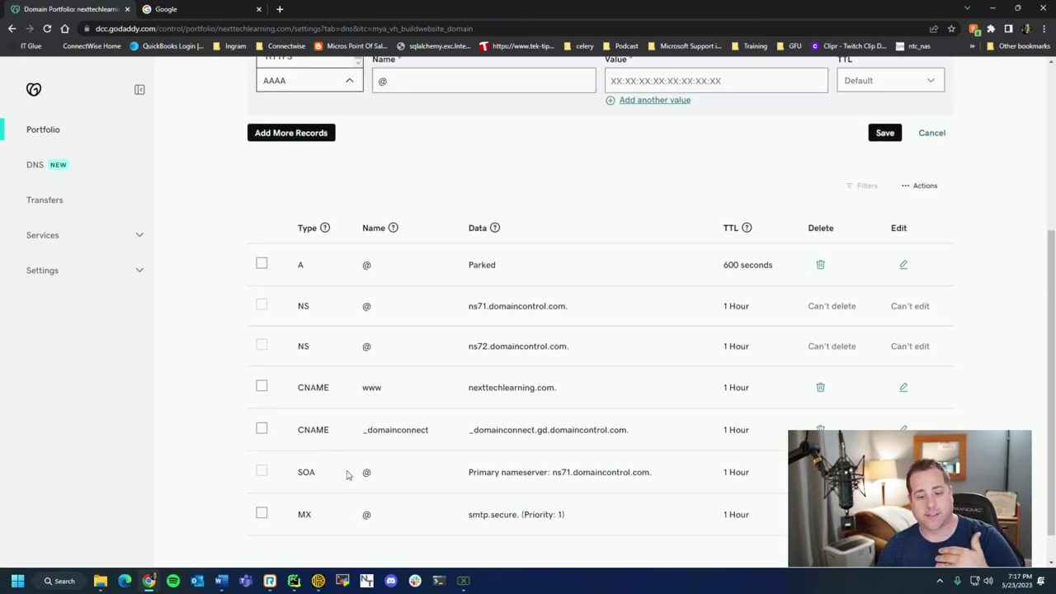
scroll(339, 429, up, 4)
scroll(330, 373, down, 3)
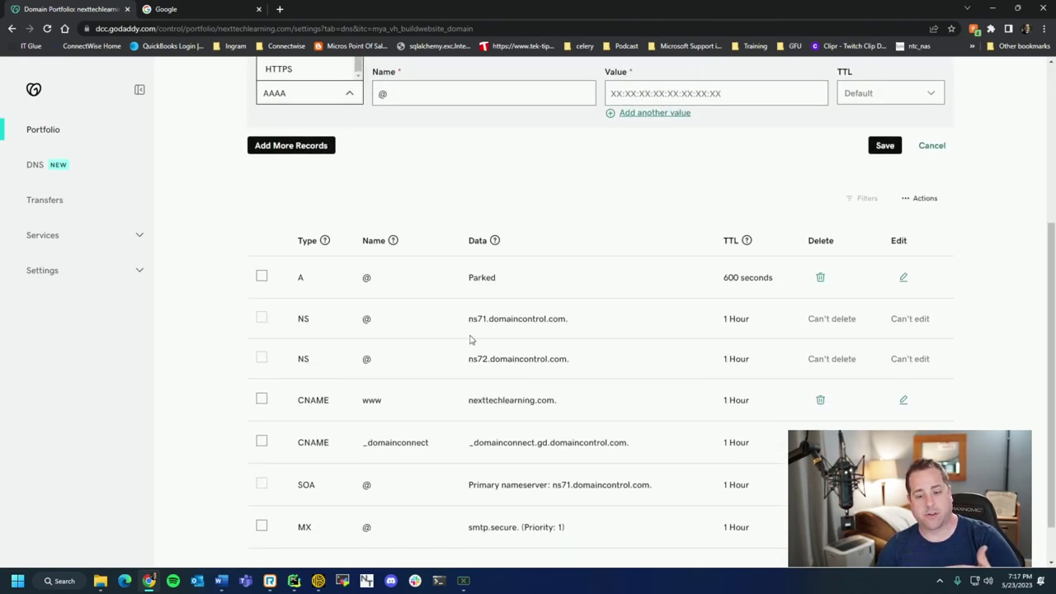
scroll(479, 332, up, 4)
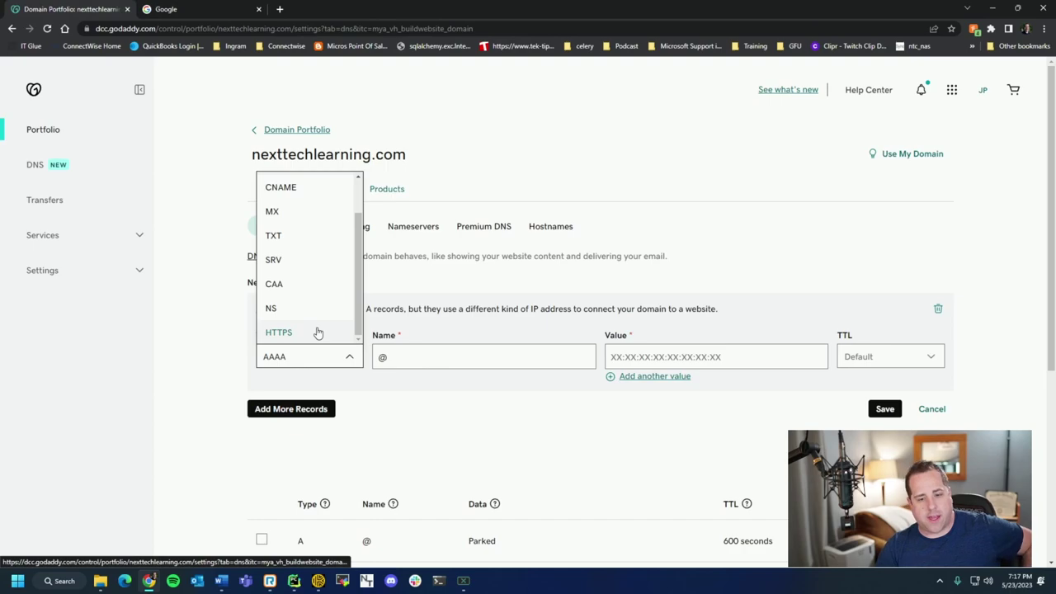
scroll(319, 333, down, 1)
scroll(300, 257, up, 1)
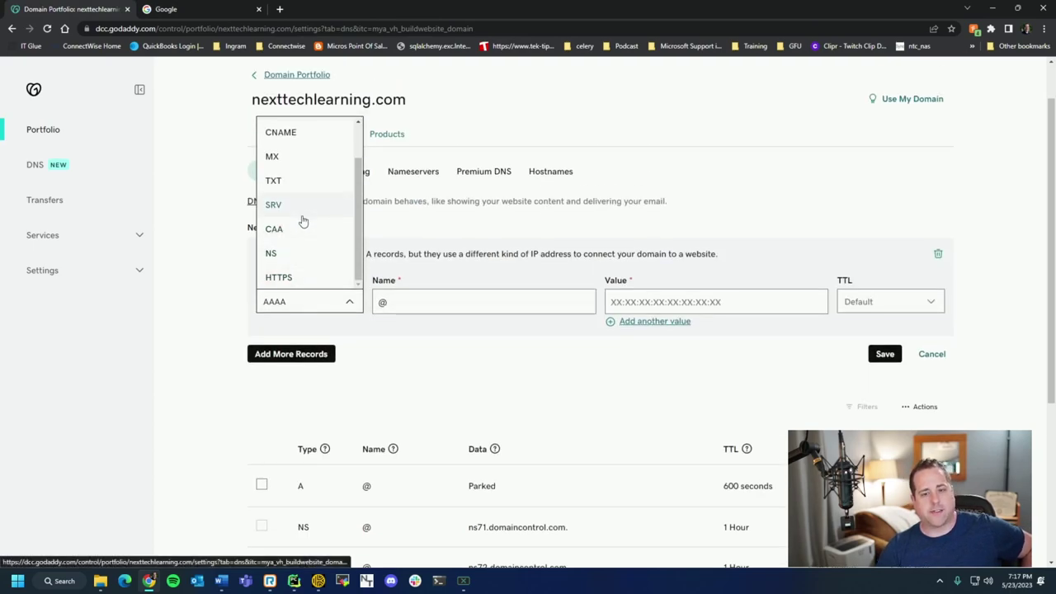
scroll(303, 223, up, 2)
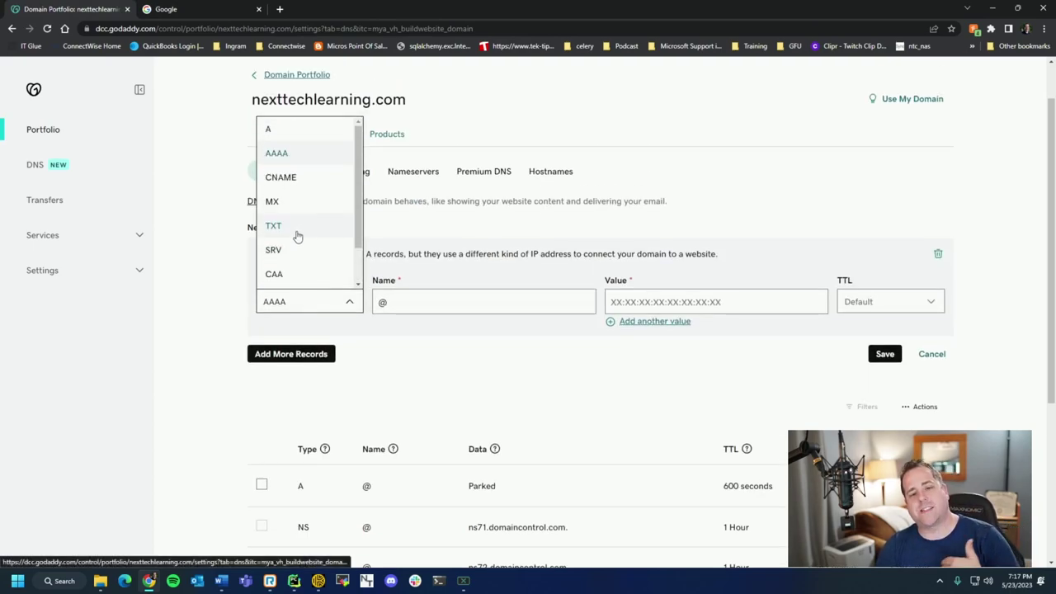
scroll(297, 235, up, 1)
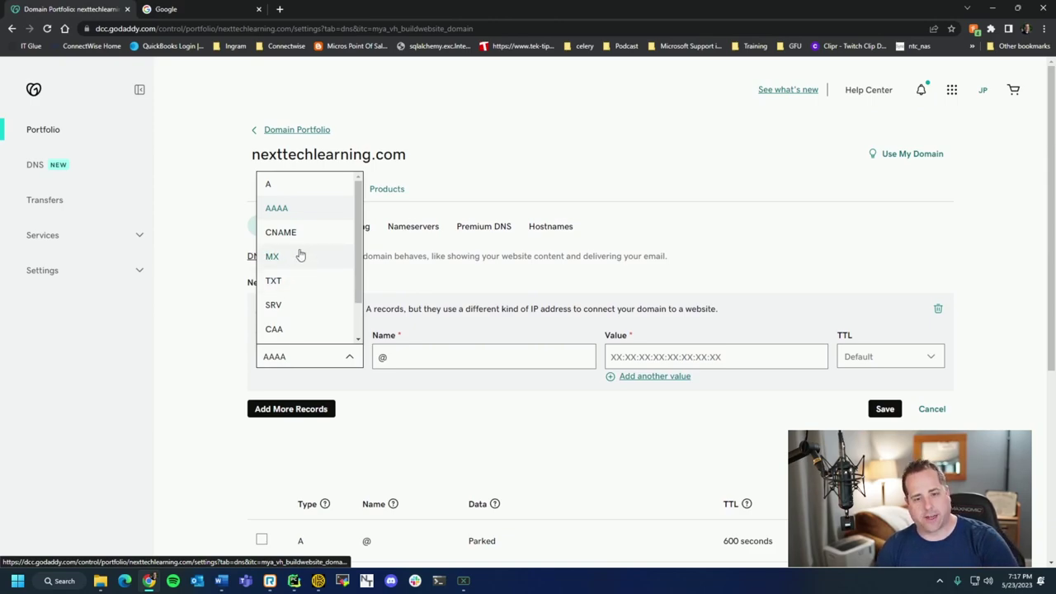
Change the new record's type to CNAME, with the name www and the value wpengine.host.com
click(311, 243)
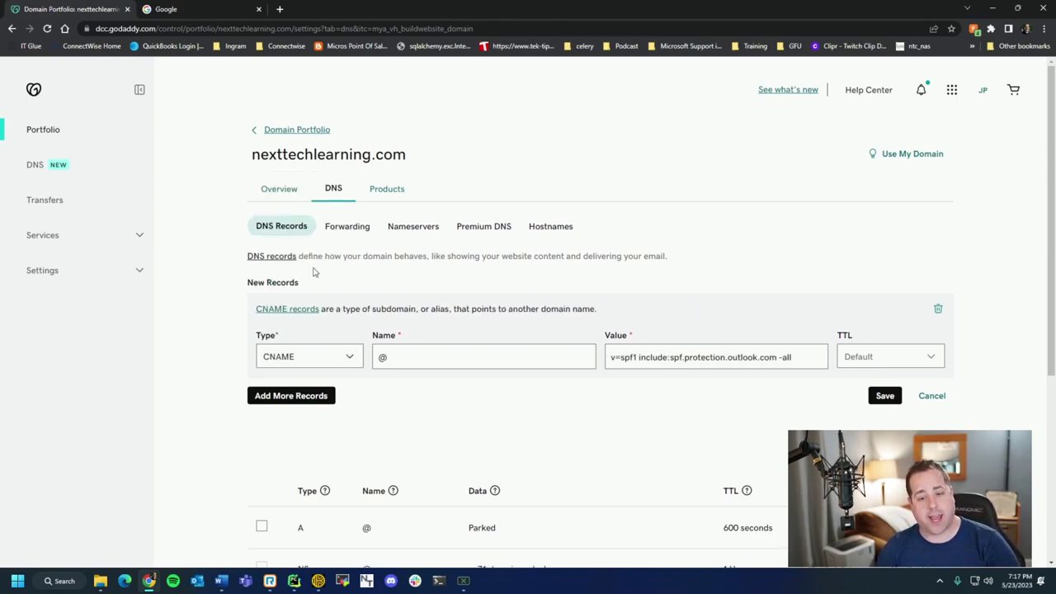
text(wwww)
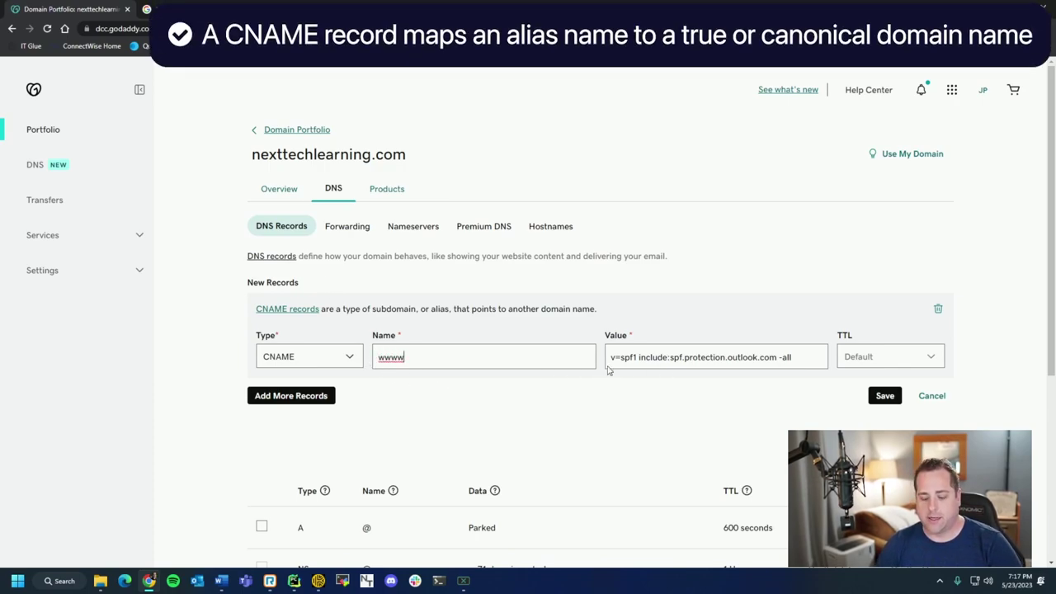
key(BackSpace)
key(Tab)
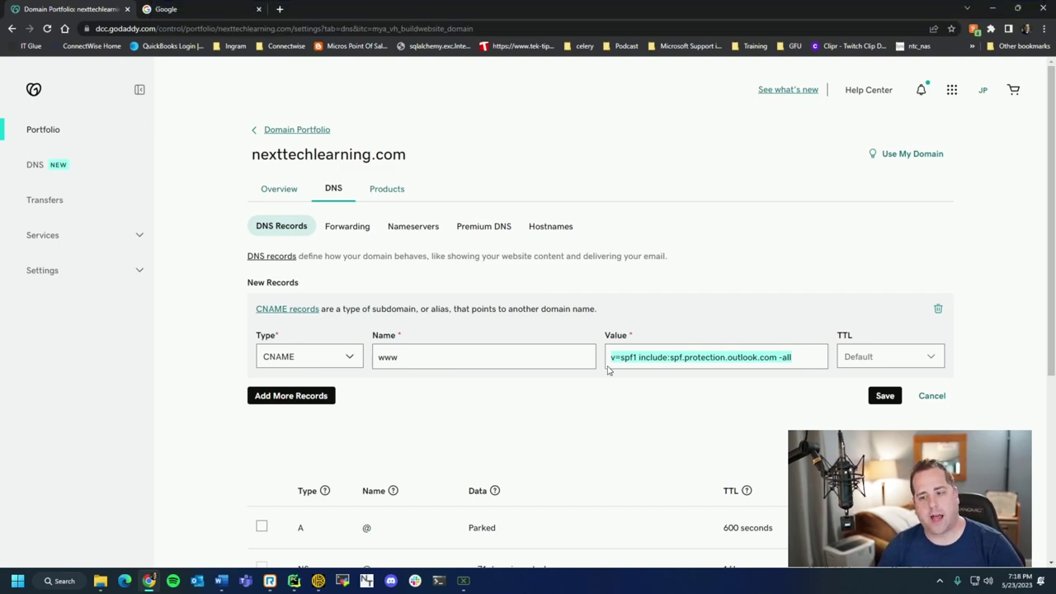
text(wp)
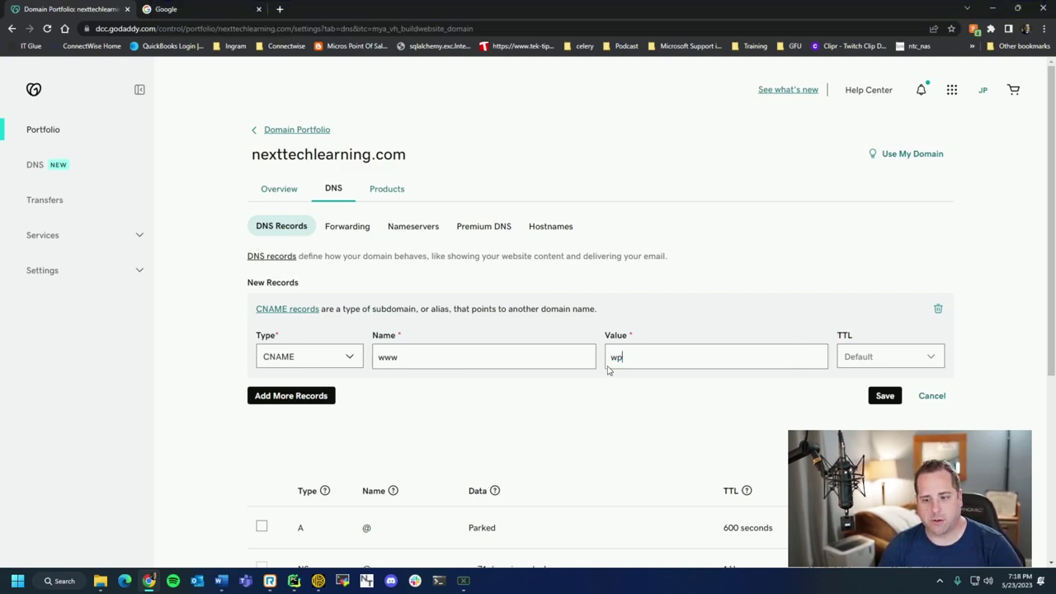
text(engine.host.com)
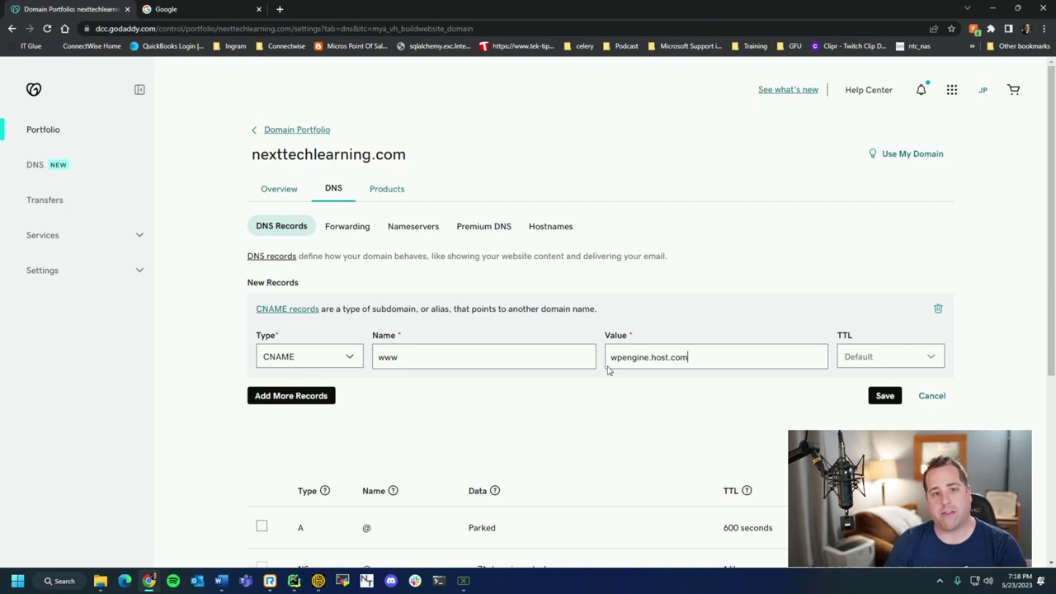
click(489, 363)
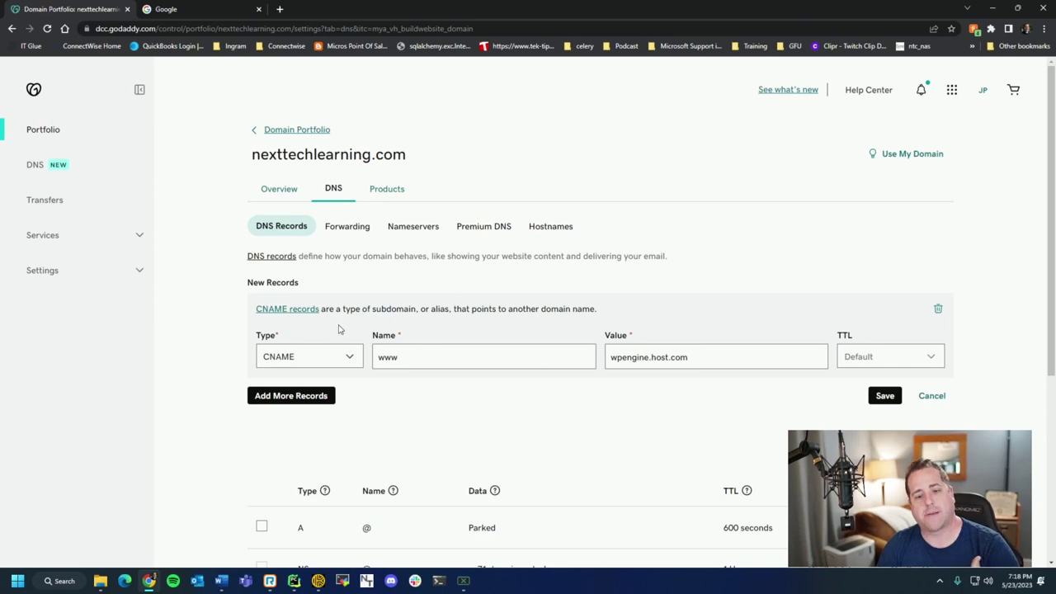